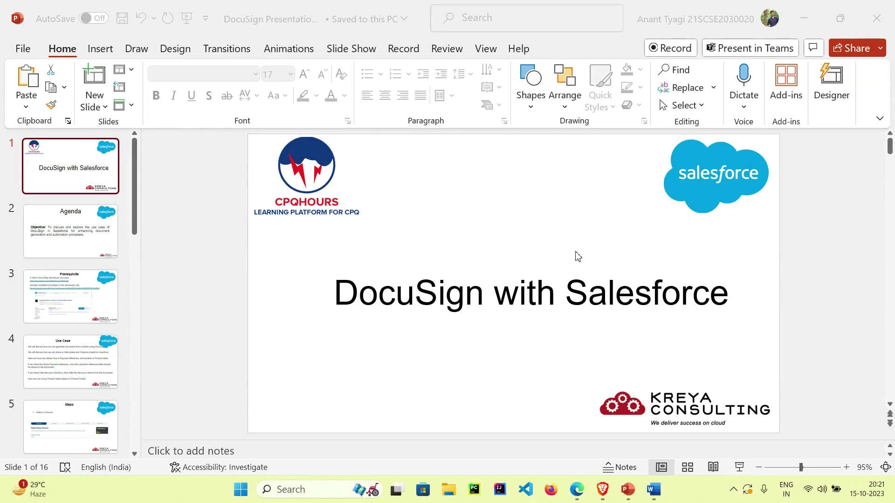
- Review the Use Case slide, and switch to the browser to examine the checkbox fields on the Kreya DocuSign Demo opportunity
scroll(860, 271, "down", 3)
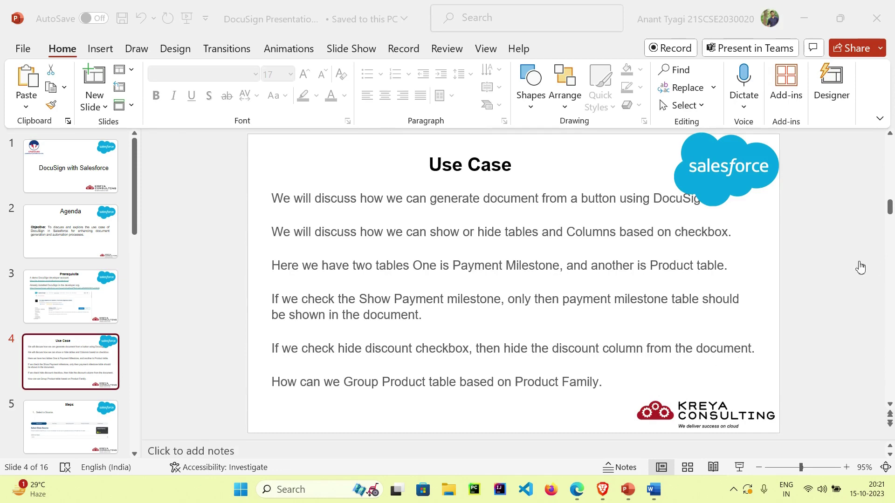
key("alt+Tab")
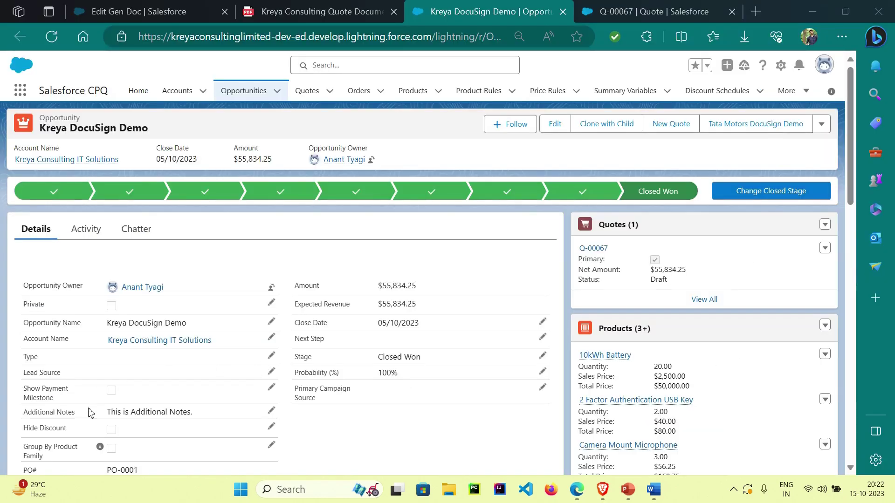
scroll(84, 401, "down", 1)
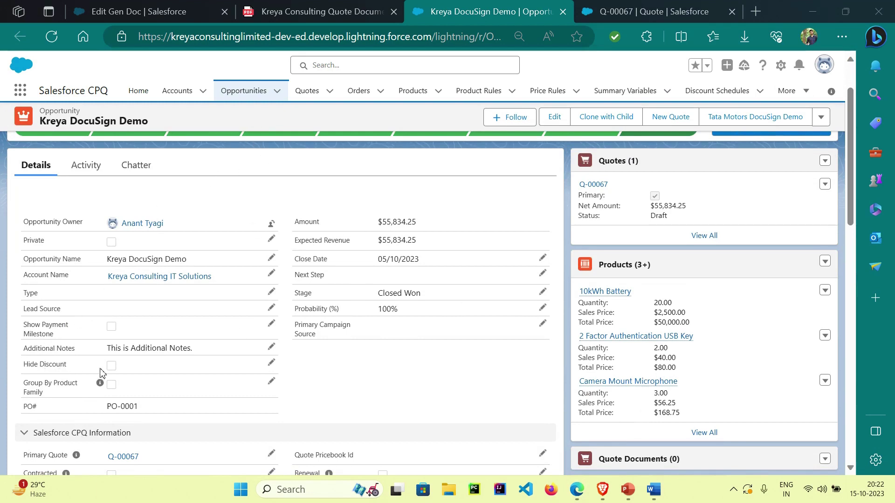
- Examine the DISC (%) column in the product table of the generated quote PDF
left_click(333, 13)
scroll(505, 261, "down", 1)
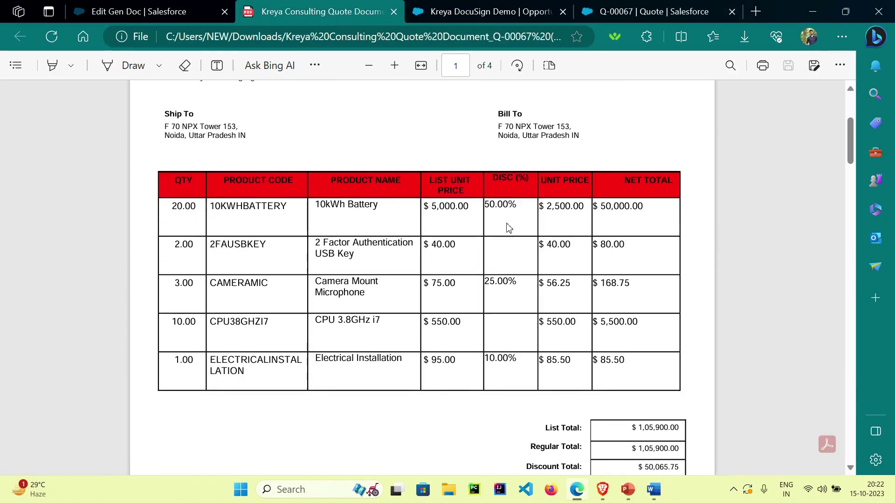
left_click_drag(493, 179, 529, 179)
left_click(515, 203)
- Enable Hide Discount on the Kreya DocuSign Demo opportunity and save the record
left_click(489, 17)
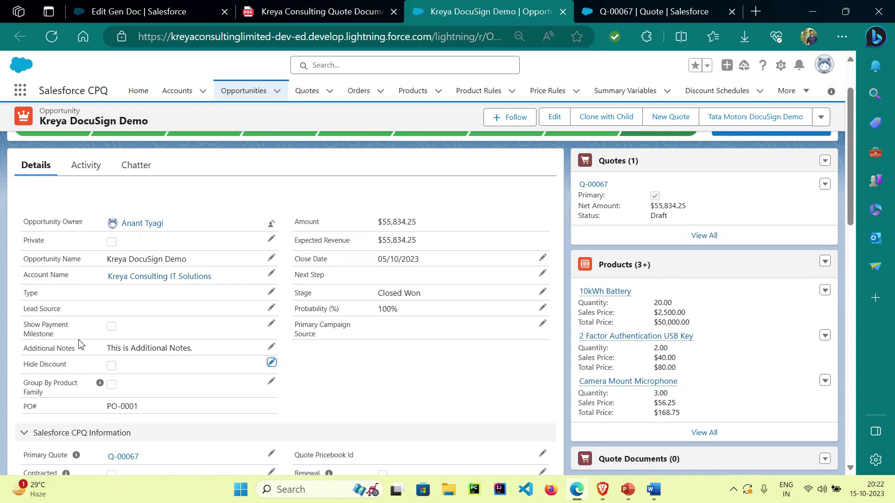
left_click(271, 363)
left_click(113, 349)
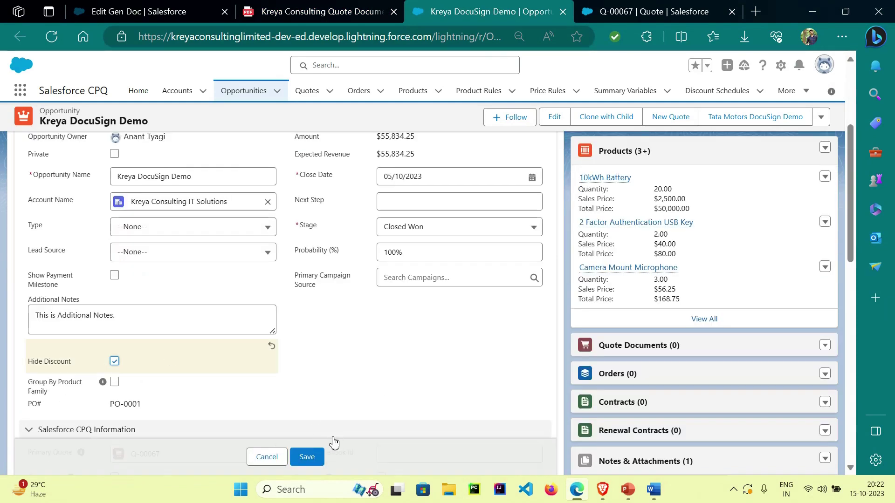
left_click(310, 458)
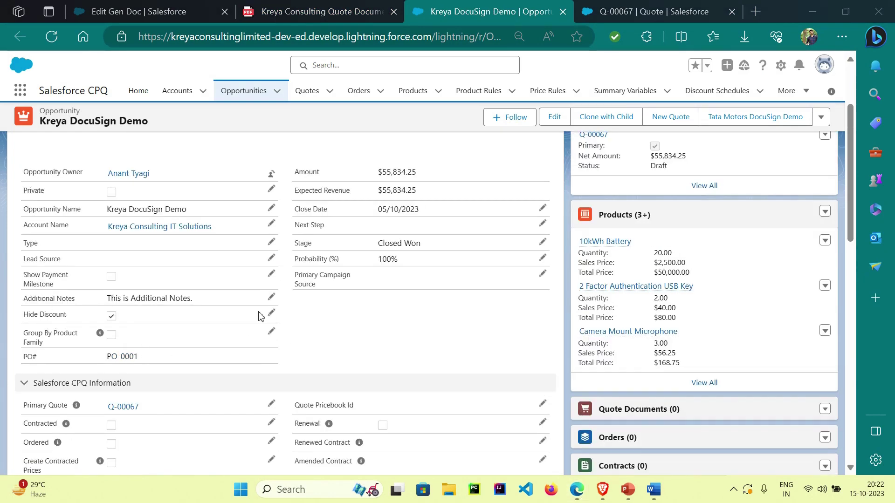
- Compare the quote PDF with the opportunity, and review the PowerPoint slides on conditionally hiding a table column
left_click(354, 7)
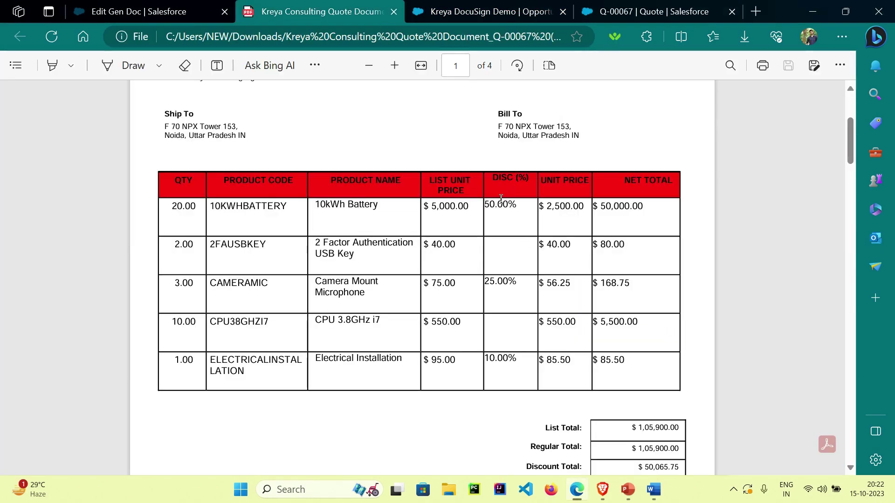
left_click(489, 11)
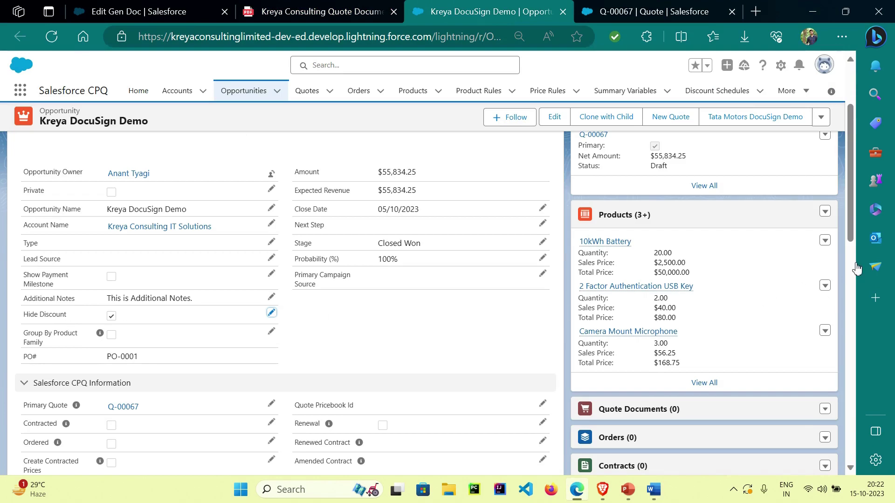
key("alt+Tab")
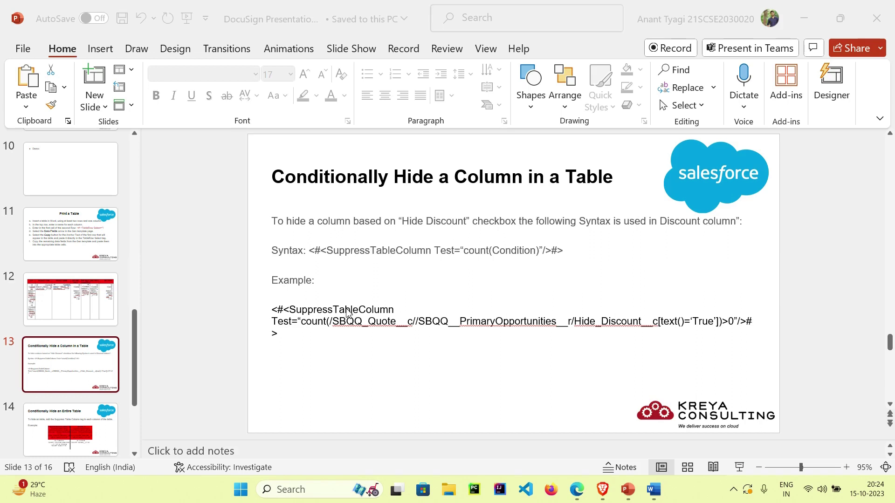
scroll(851, 275, "up", 1)
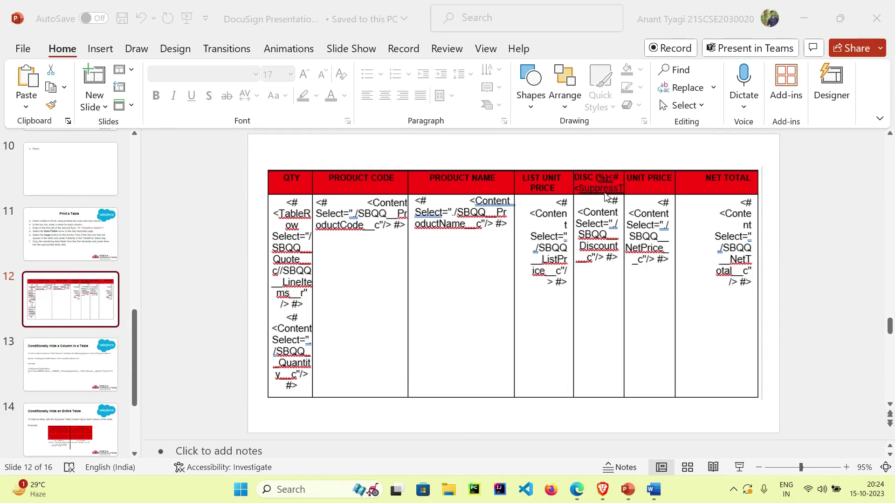
- In the Word quote template, enlarge the product table's header row to read the SuppressTableColumn tag under DISC (%), and shrink it back
key("alt+Tab")
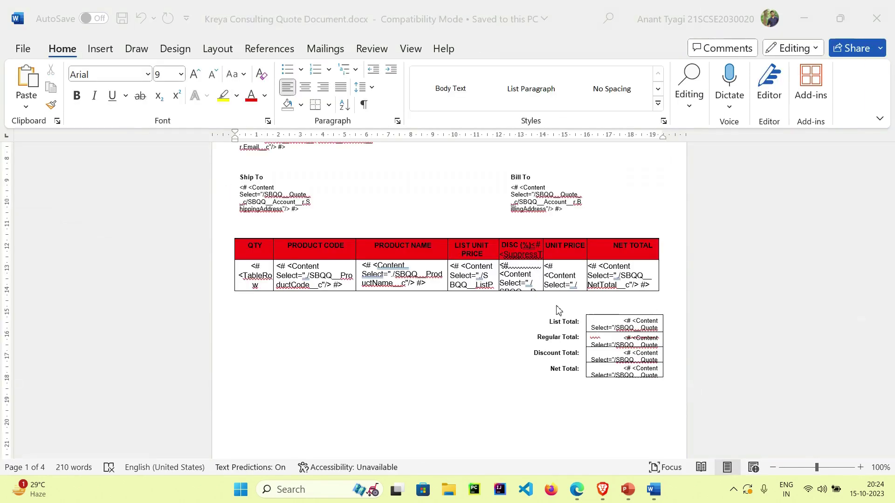
left_click(519, 261)
left_click_drag(524, 262, 523, 401)
scroll(532, 261, "down", 5)
scroll(526, 254, "up", 4)
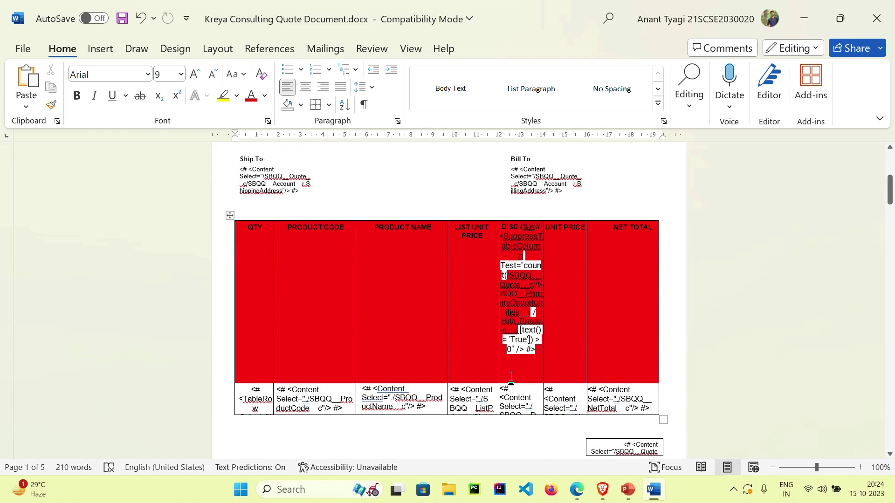
left_click_drag(518, 385, 525, 252)
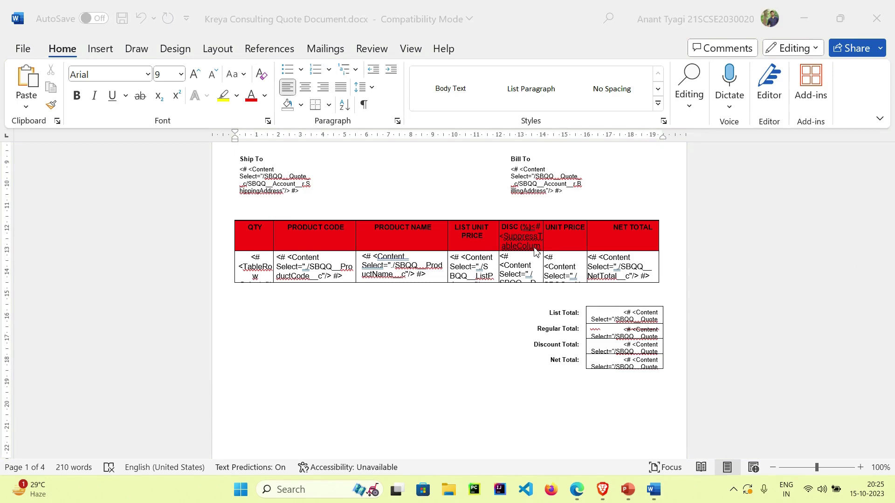
- Switch to the Gen Doc template in the browser and open its Add Fields stage
left_click(575, 497)
left_click(156, 5)
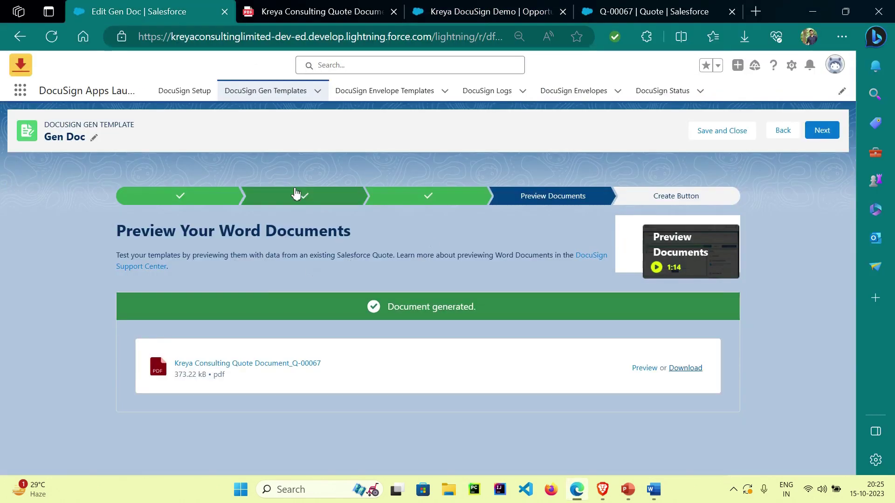
left_click(279, 199)
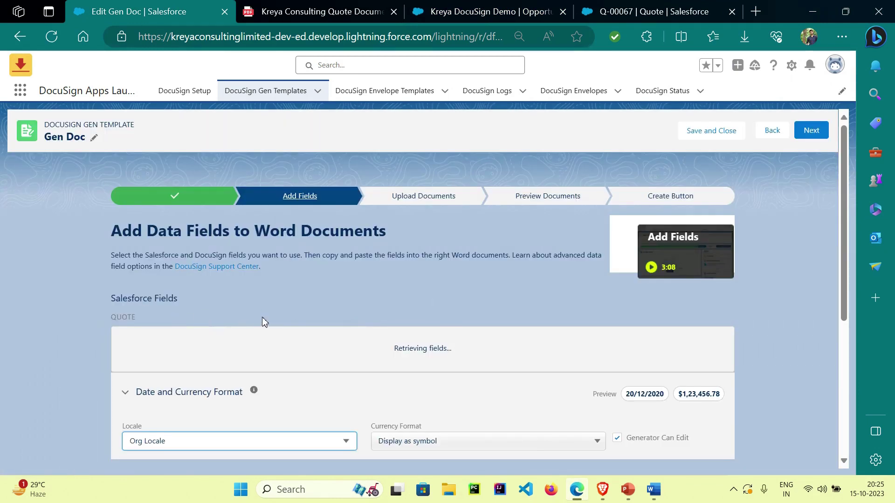
- Copy the anchor text of the Hide Discount field nested under Opportunities (SBQQ__PrimaryOpportunities__r)
scroll(206, 303, "down", 4)
scroll(206, 291, "down", 5)
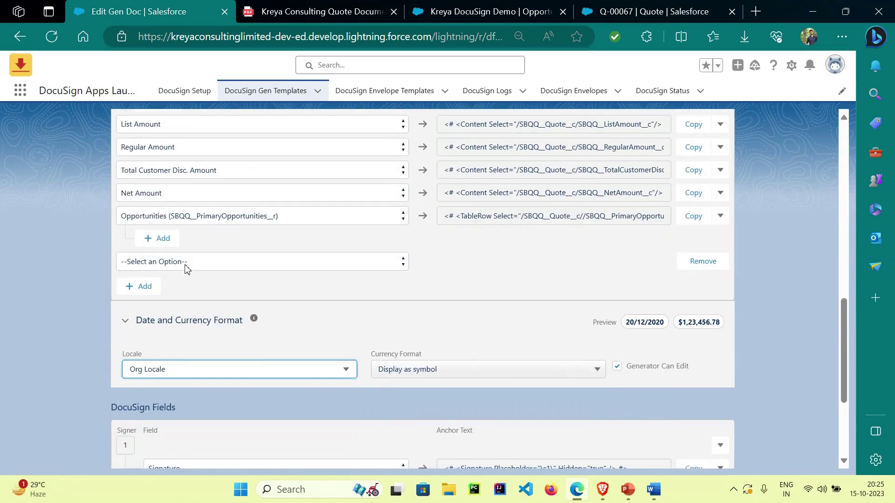
scroll(200, 278, "down", 3)
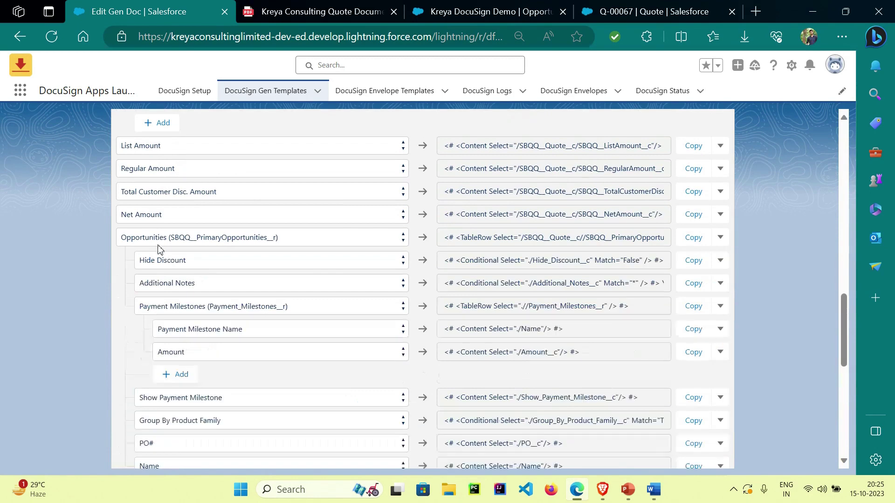
left_click(144, 238)
left_click(144, 238)
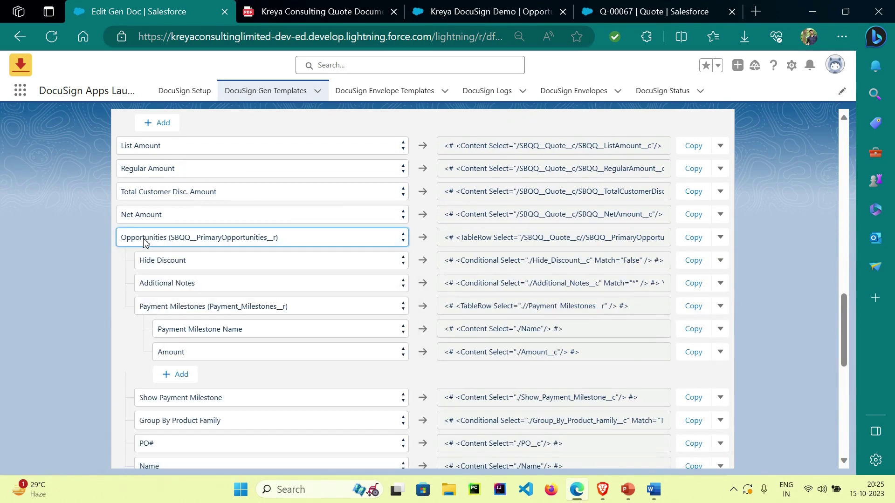
left_click(168, 266)
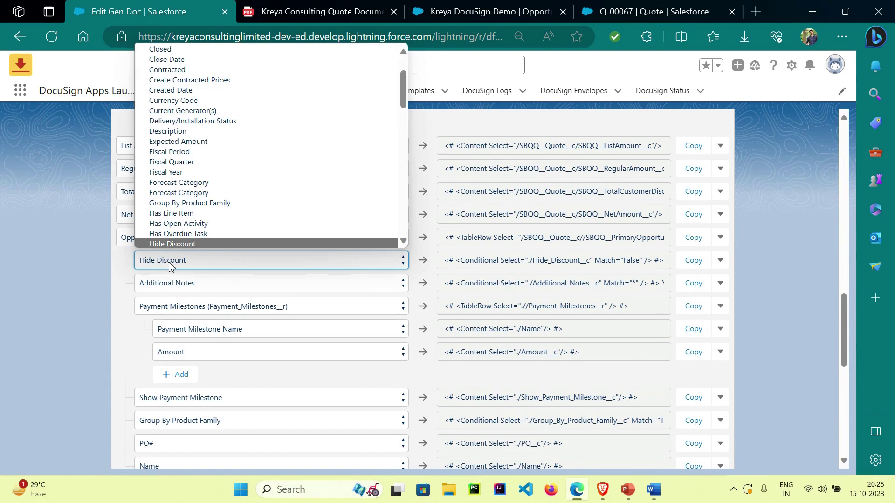
left_click(168, 267)
left_click(689, 262)
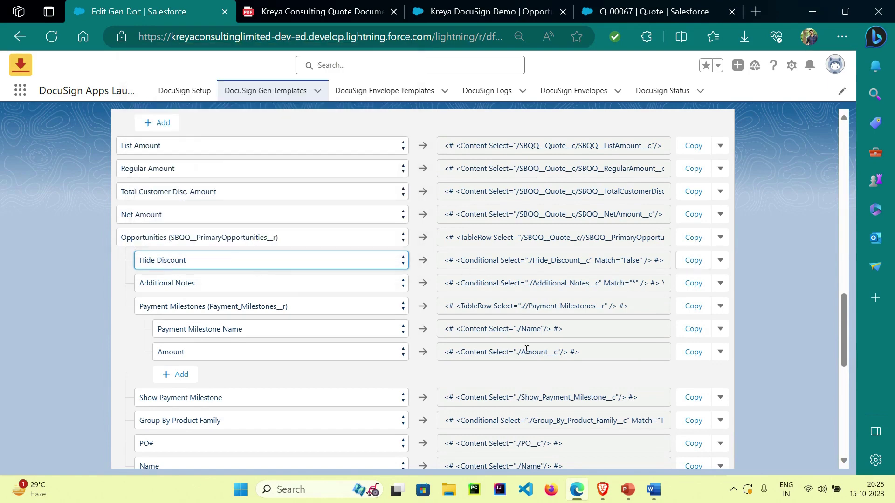
- Check the DISC (%) header tag in the PowerPoint slide and the Word template, and the opportunity's Hide Discount field
left_click(625, 492)
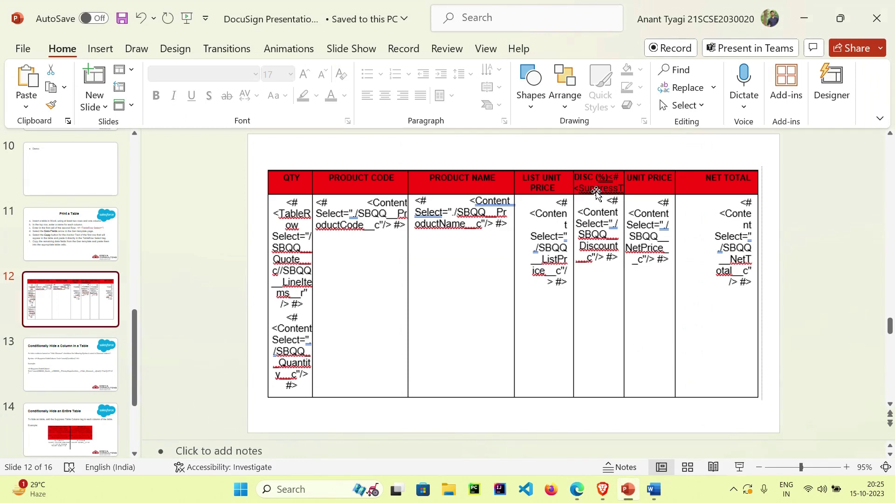
left_click(653, 490)
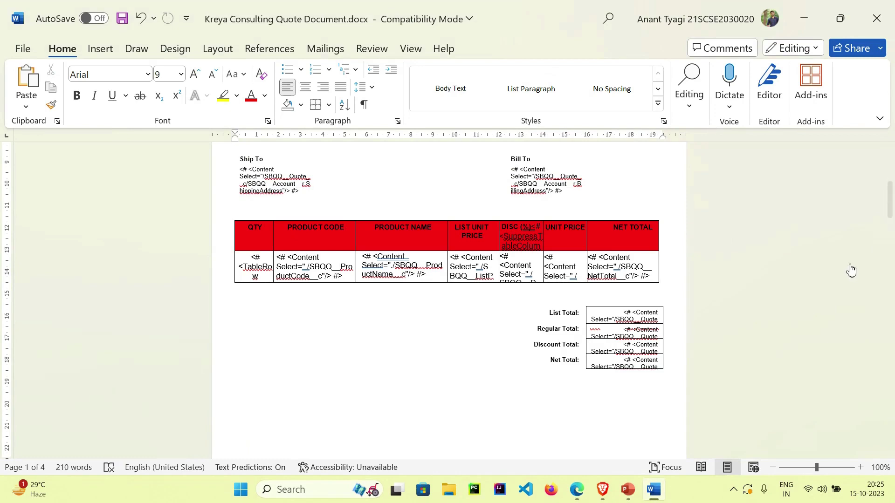
key("alt+Tab")
scroll(138, 327, "down", 3)
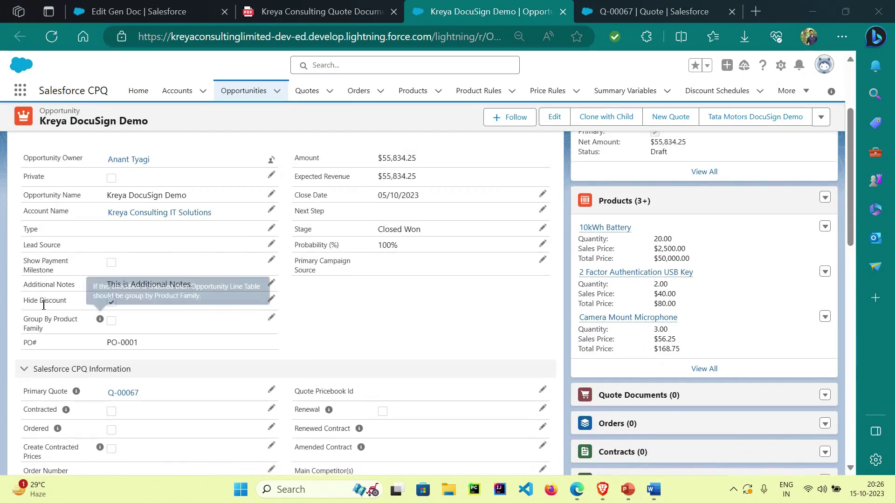
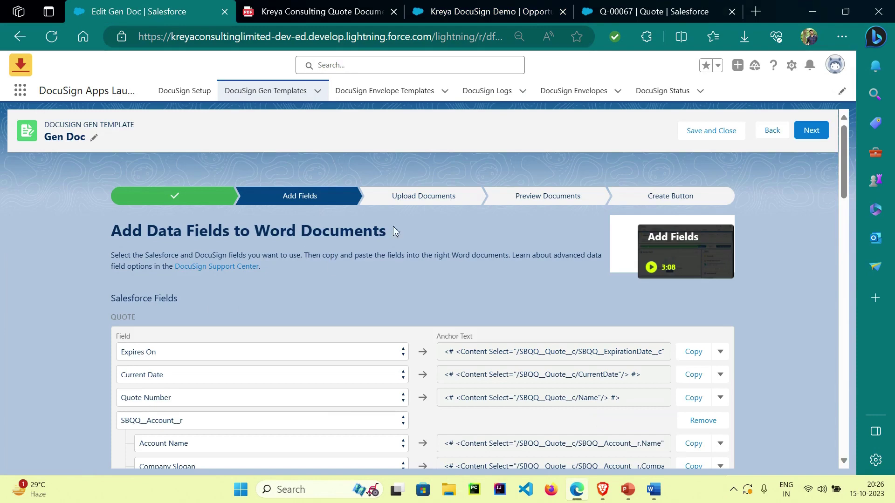
- In the template's Upload Documents stage, delete the existing file and upload Kreya Consulting Quote Document.docx from Downloads
left_click(425, 203)
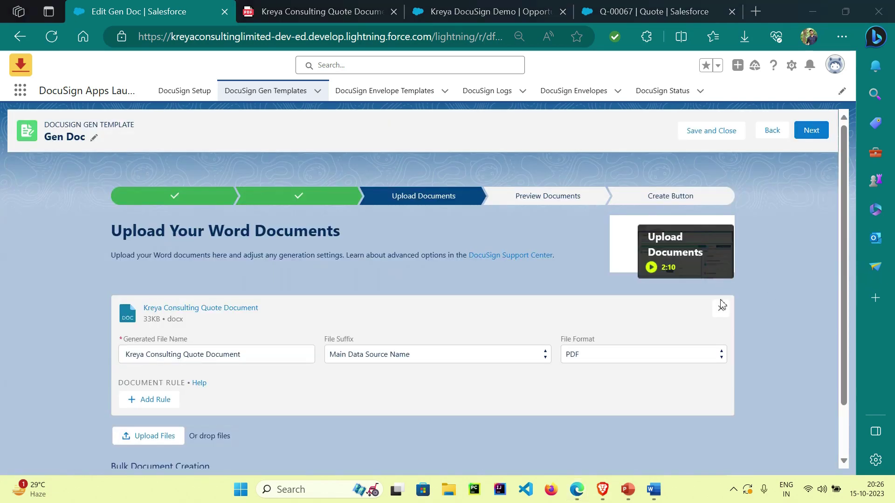
left_click(728, 309)
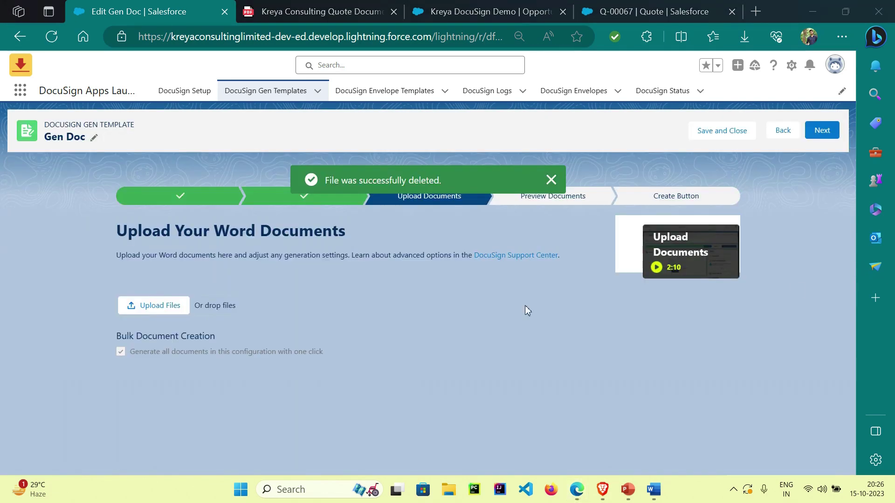
left_click(181, 309)
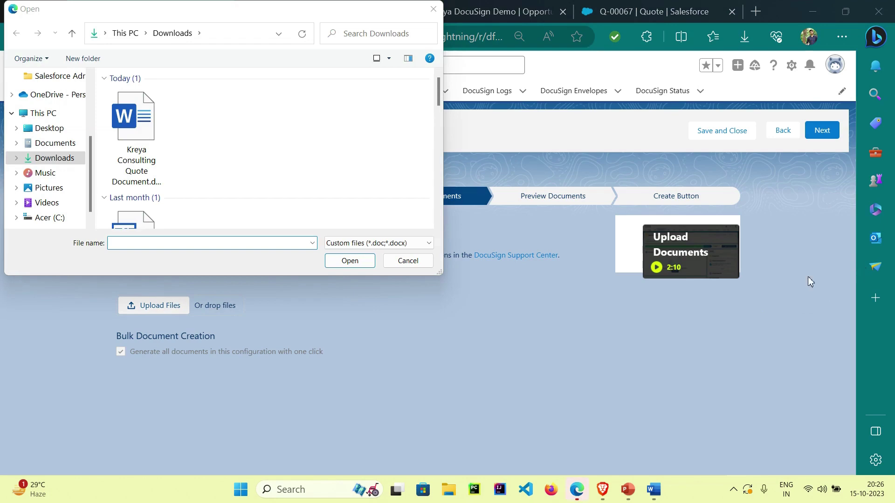
left_click(154, 140)
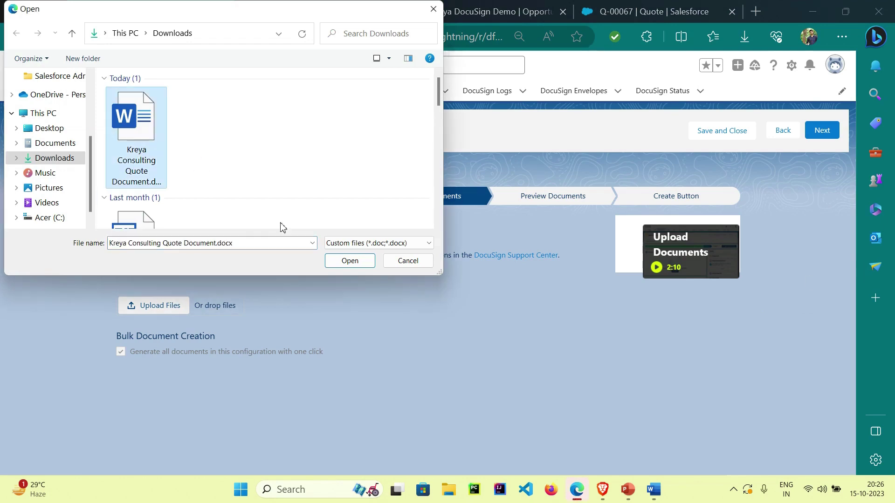
left_click(349, 261)
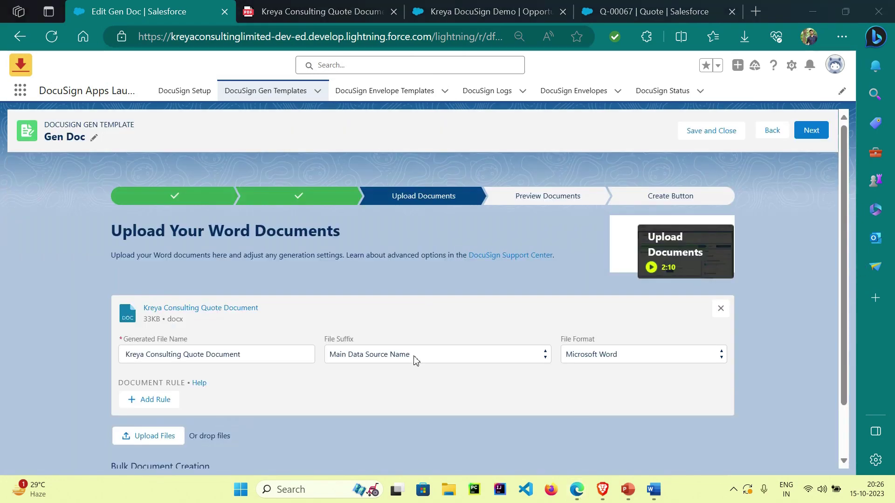
- Set the uploaded document's file suffix to Main Data Source Name and Date and its file format to PDF
left_click(414, 360)
left_click(384, 394)
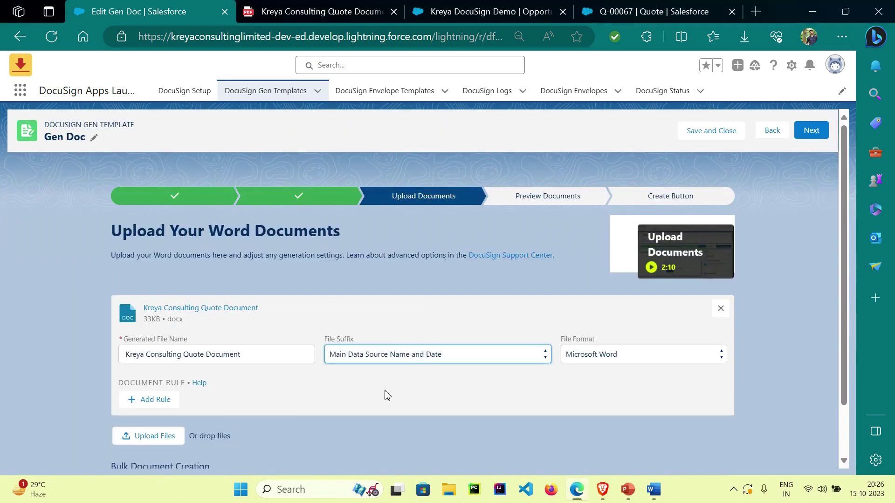
left_click(573, 358)
left_click(579, 385)
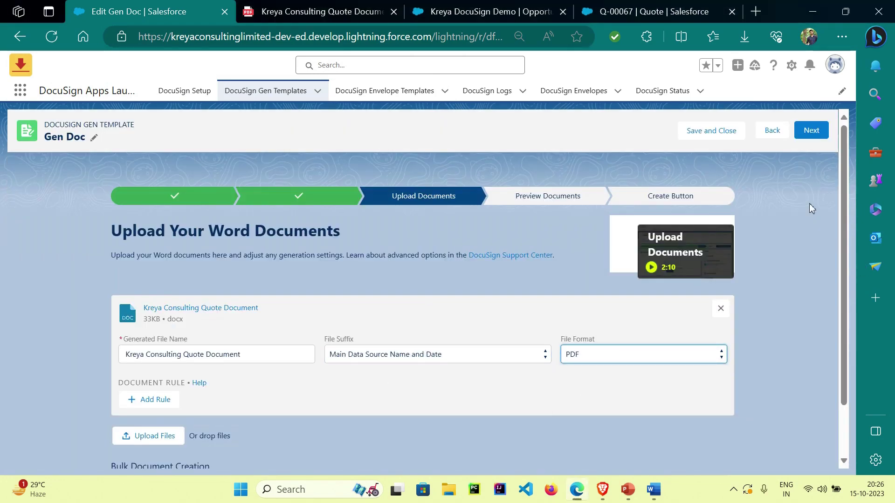
- Generate a preview of the Kreya Consulting Quote Document with the opportunity's quote data and download the resulting PDF
left_click(811, 131)
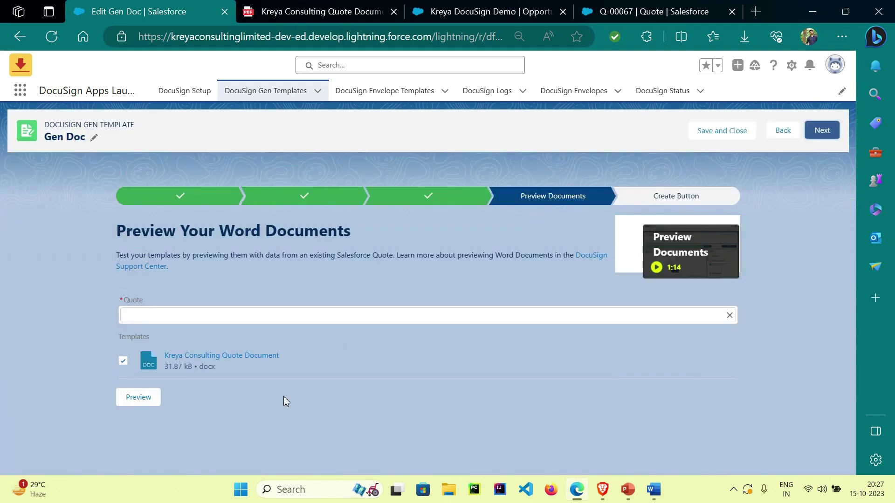
left_click(136, 400)
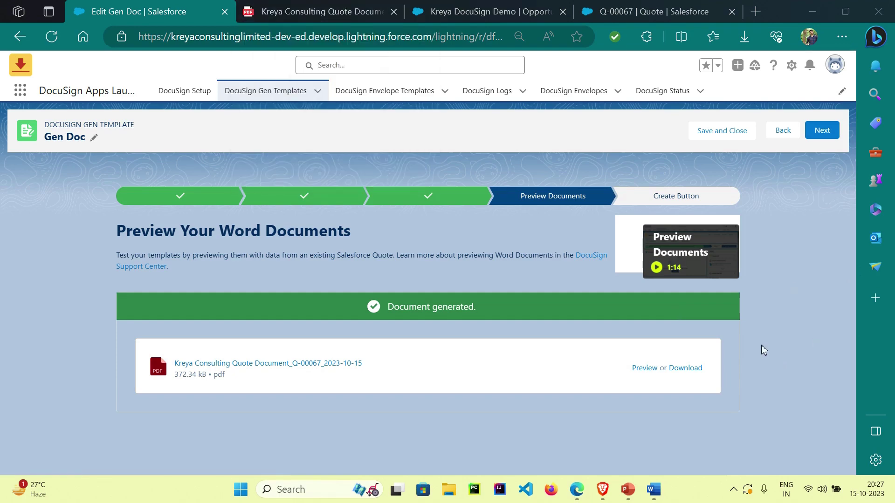
left_click(692, 369)
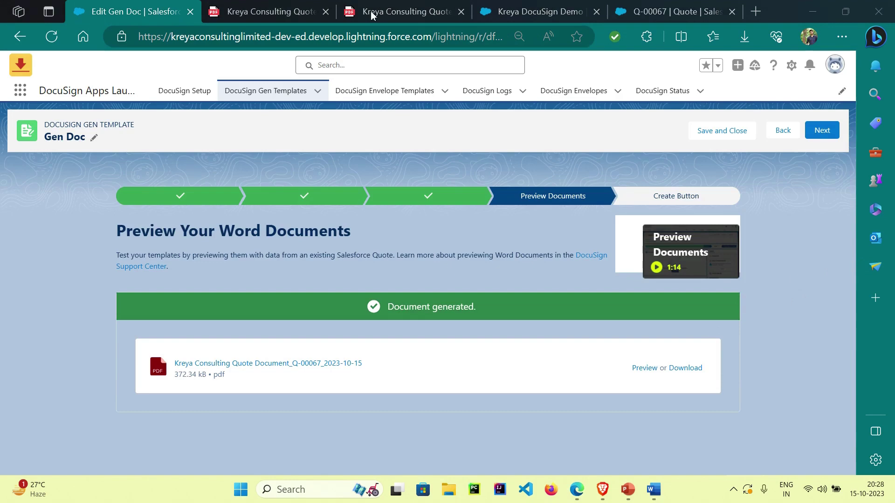
- Open the newly downloaded quote PDF and examine the columns of its product table
left_click(286, 12)
scroll(432, 343, "down", 3)
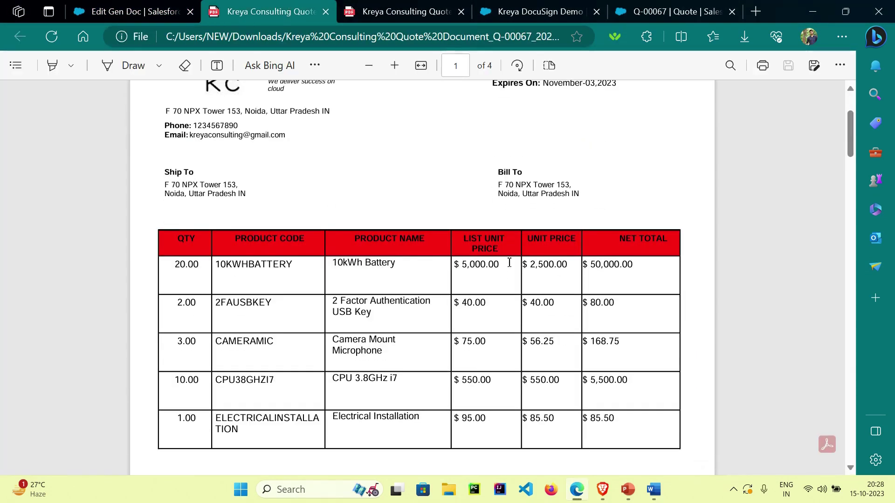
scroll(490, 319, "down", 2)
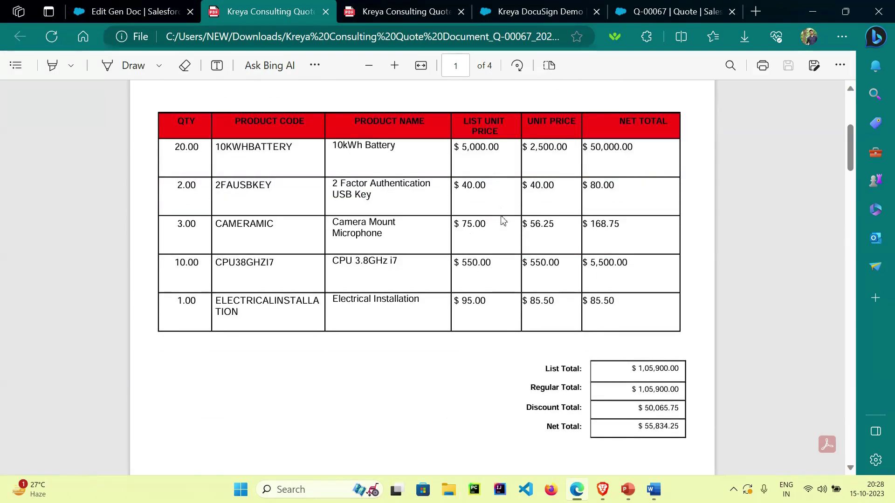
scroll(505, 235, "up", 1)
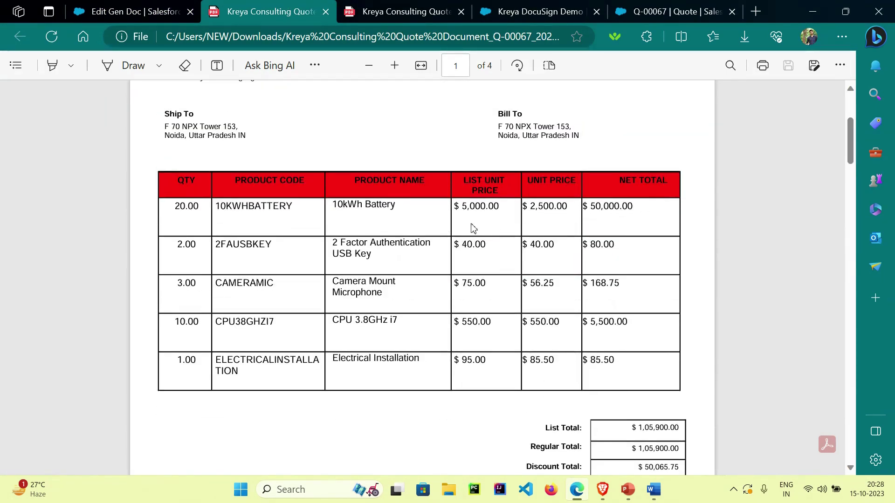